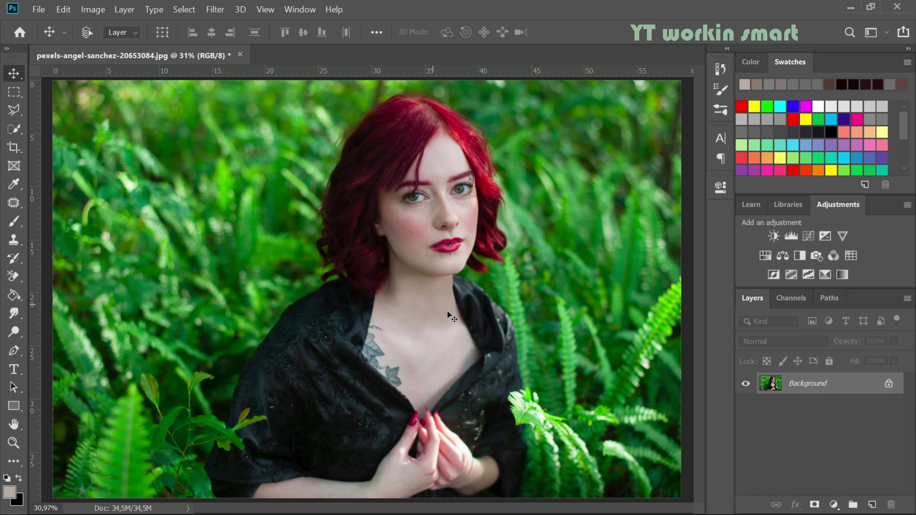
Add a Curves adjustment layer above the Background photo, keeping the woman in clear view
left_click(836, 504)
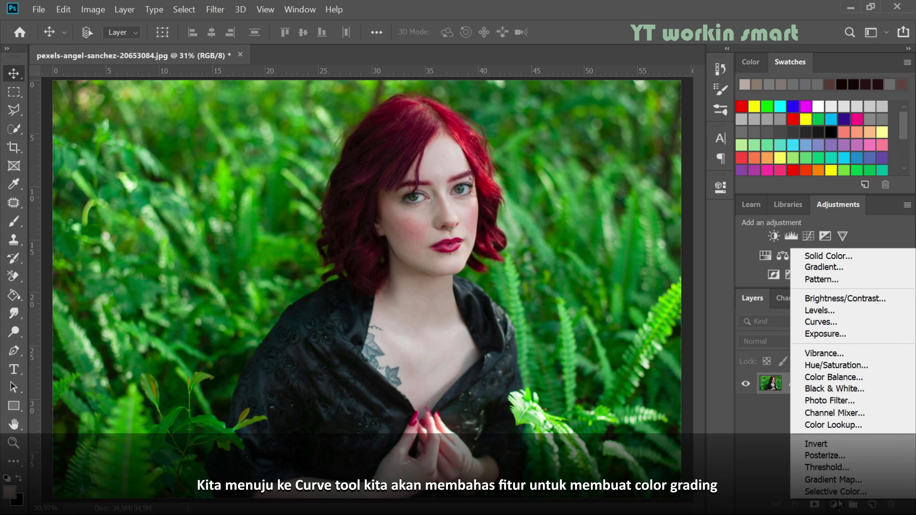
left_click(838, 323)
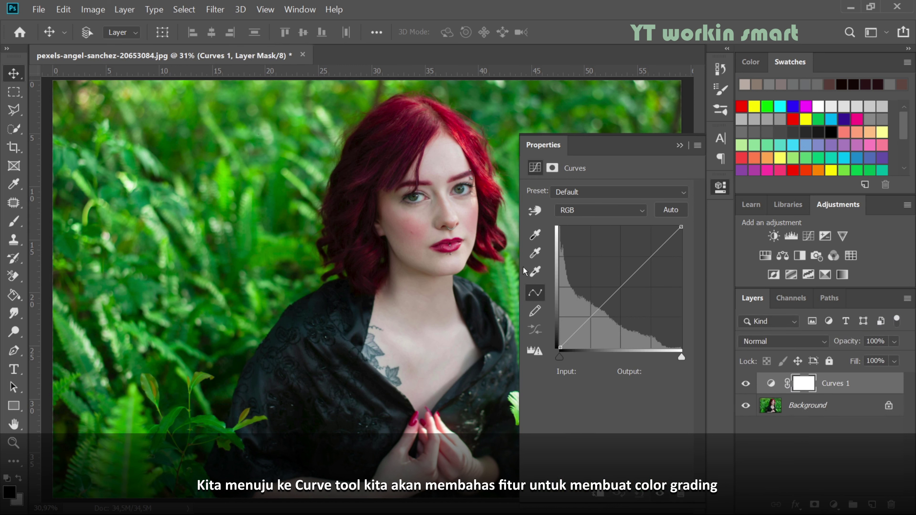
key("ctrl+r")
left_click(431, 274, "ctrl")
left_click_drag(432, 274, 331, 289)
key("ctrl+r")
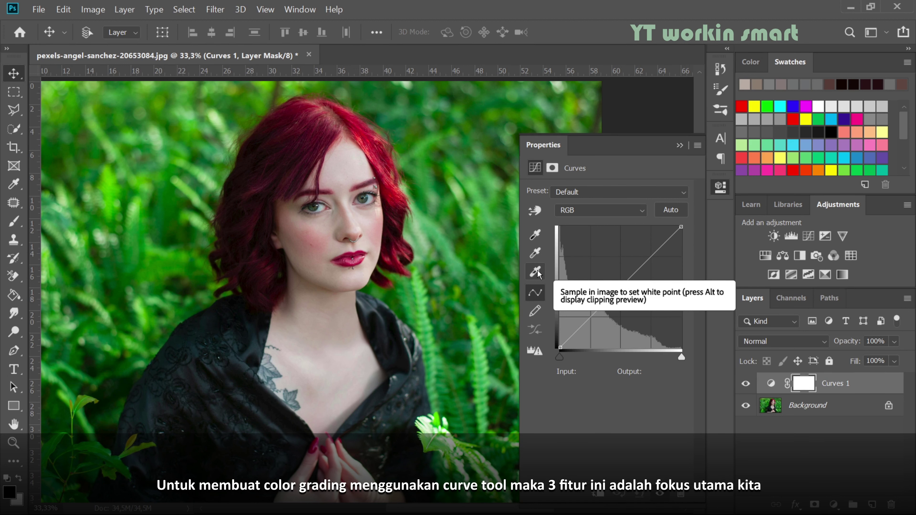
Set the Curves target shadow color to hue 233°, saturation 35% and brightness 20%, and save it as default
double_click(536, 235)
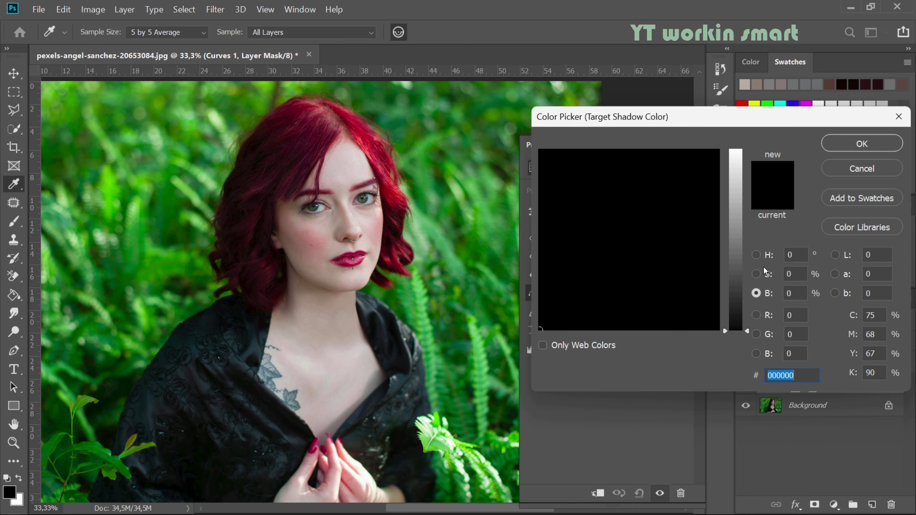
left_click(756, 254)
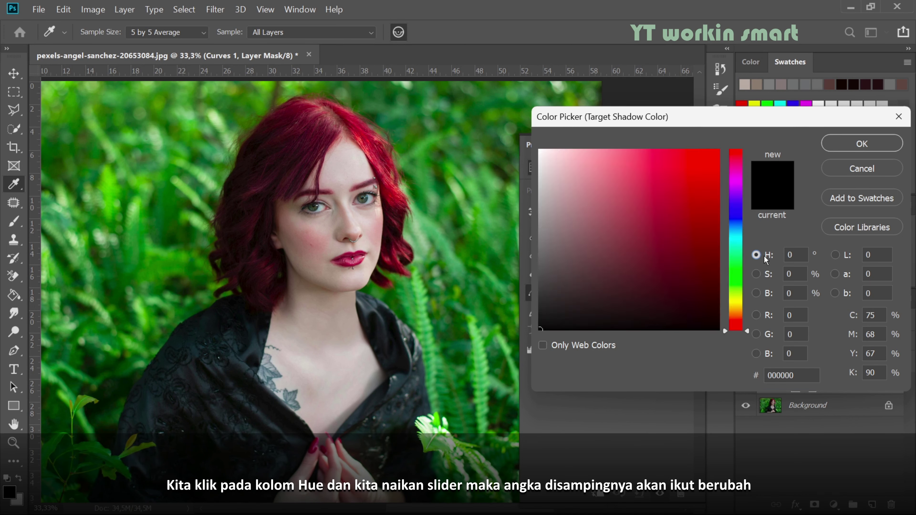
left_click_drag(745, 334, 741, 213)
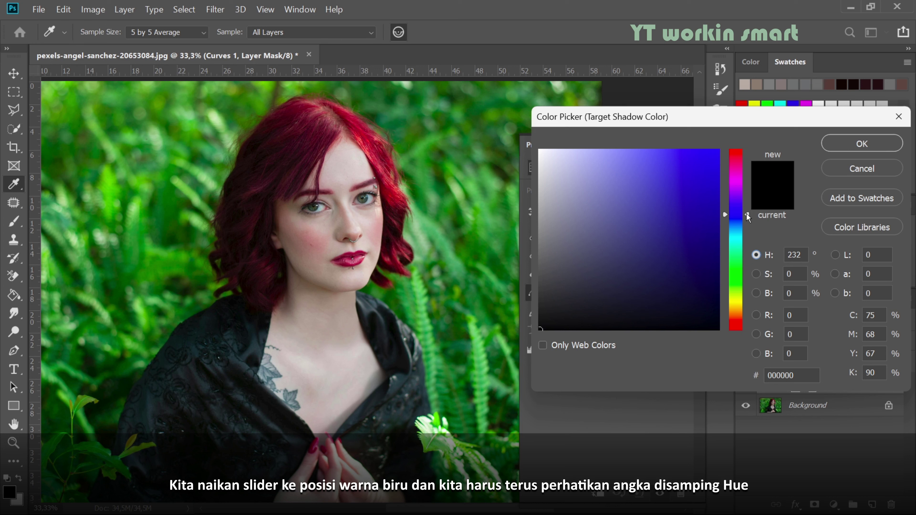
left_click_drag(746, 214, 747, 213)
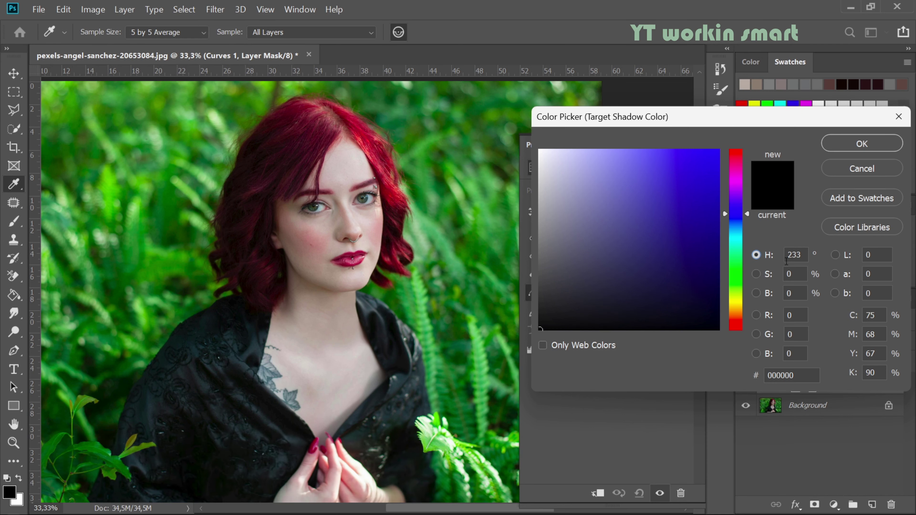
left_click(769, 275)
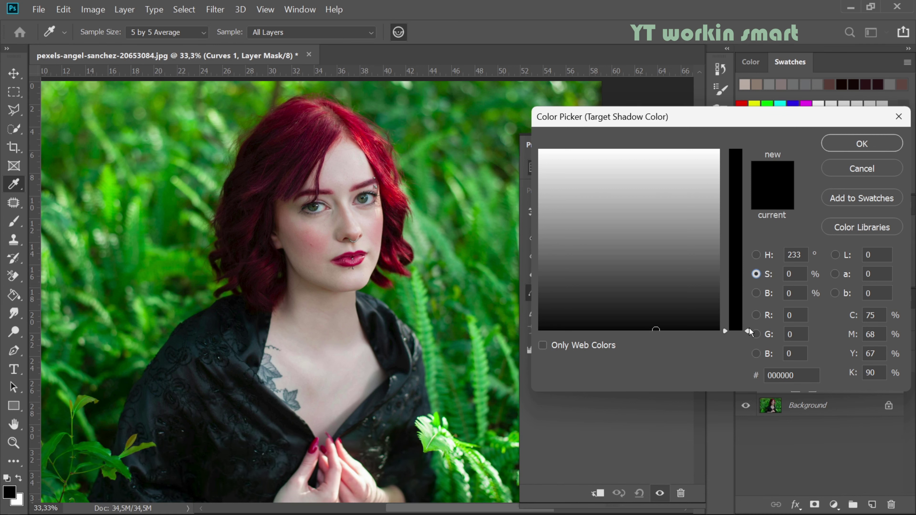
left_click_drag(747, 326, 749, 269)
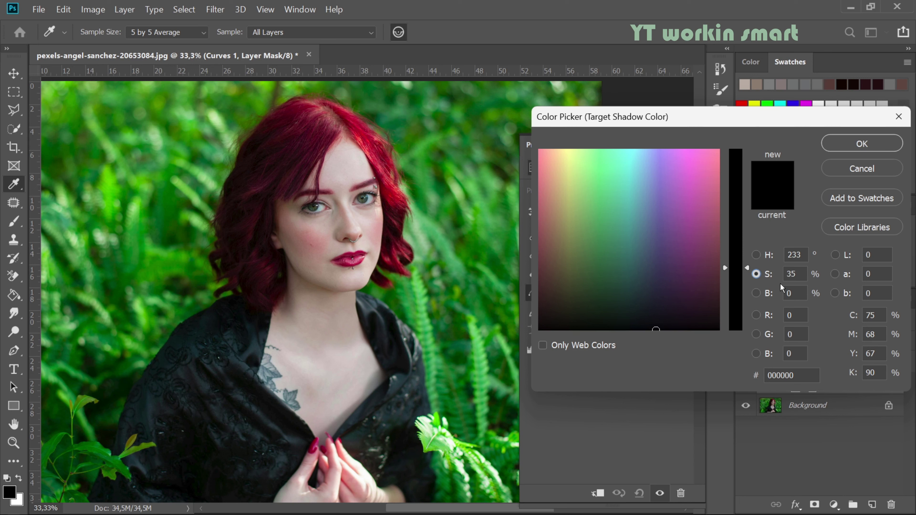
left_click(768, 294)
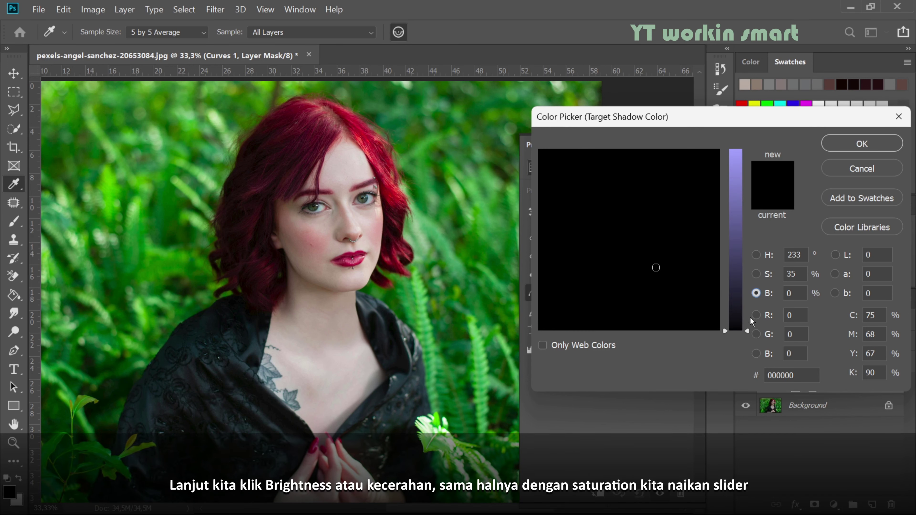
left_click_drag(747, 330, 749, 297)
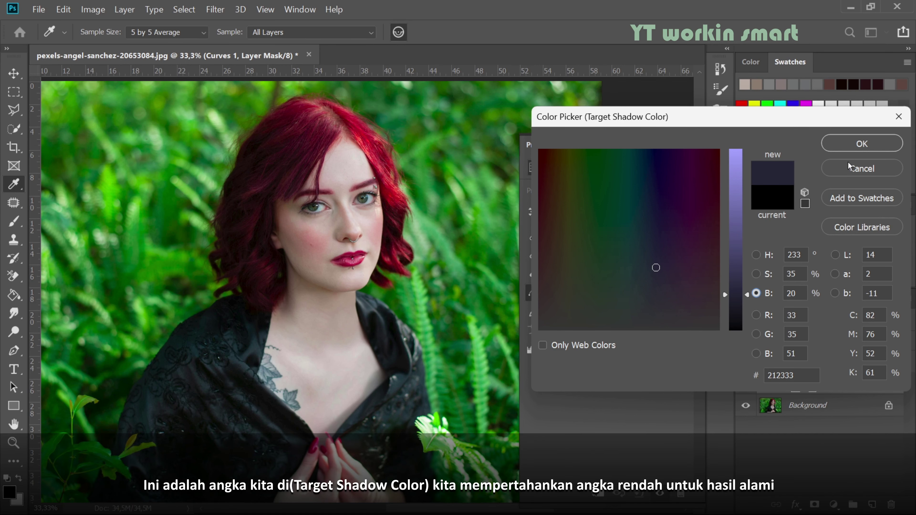
left_click(861, 145)
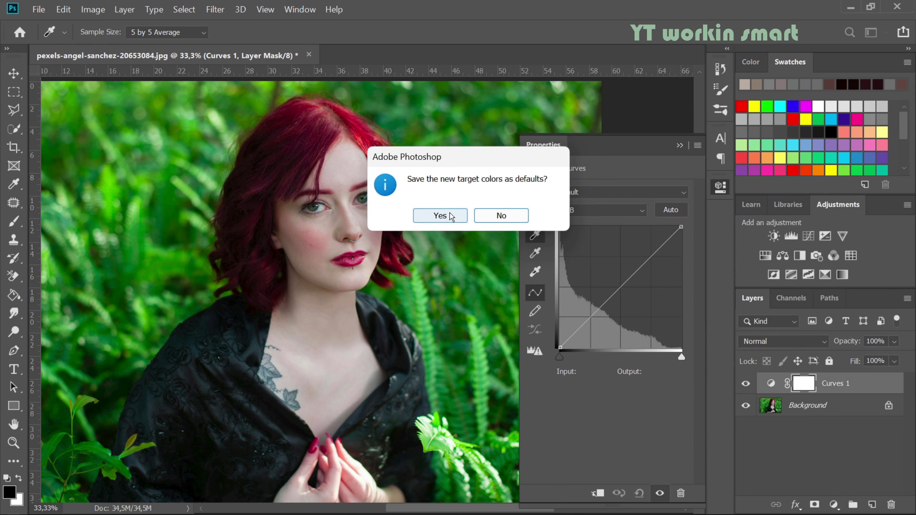
left_click(440, 215)
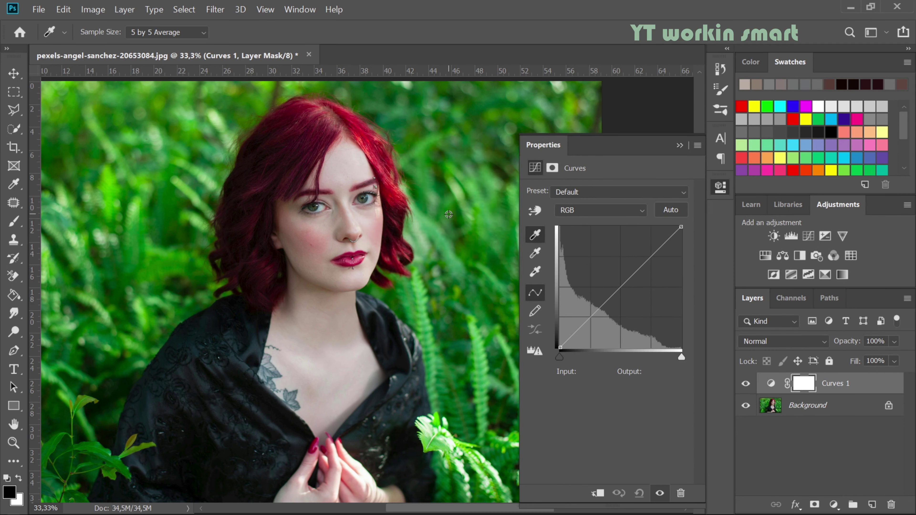
Set the Curves target midtone color to hue 3°, saturation 30% and brightness 30%, and save it as default
double_click(535, 254)
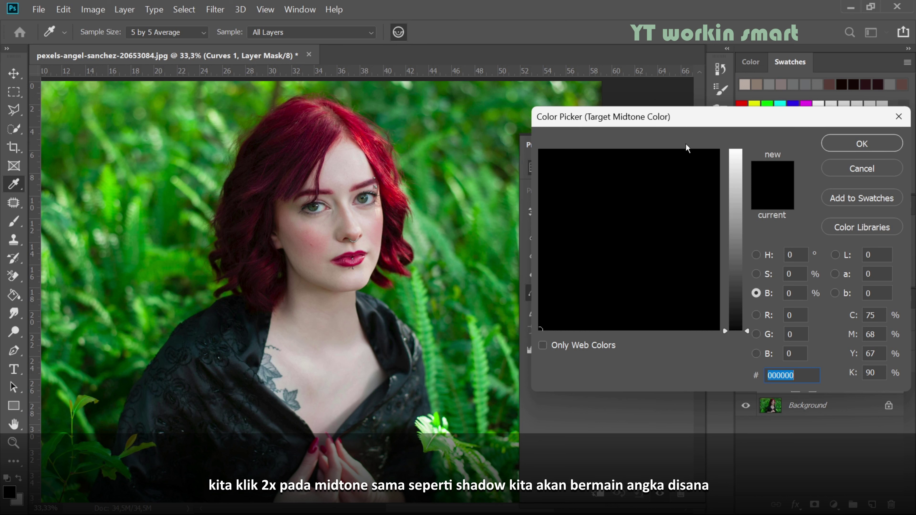
left_click(756, 255)
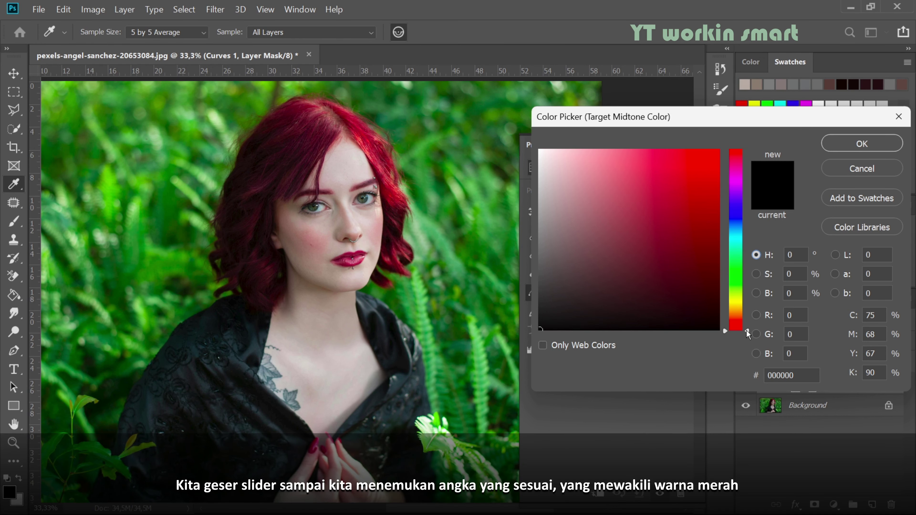
mouse_move(748, 330)
left_mouse_down()
mouse_move(746, 315)
mouse_move(756, 328)
left_mouse_up()
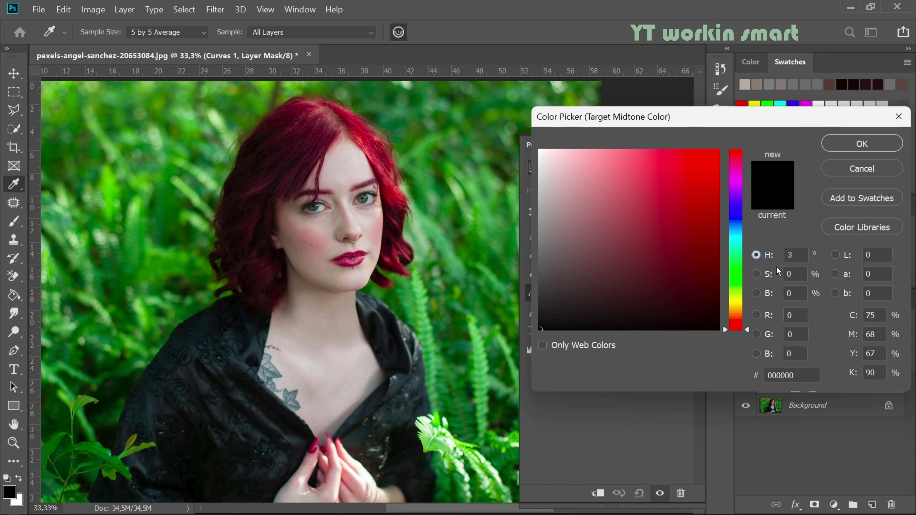
left_click(756, 275)
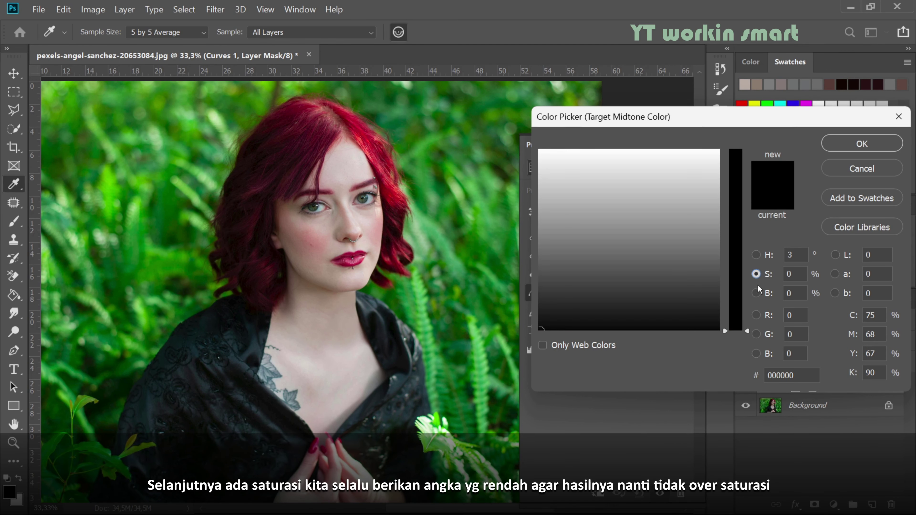
left_click_drag(747, 331, 742, 276)
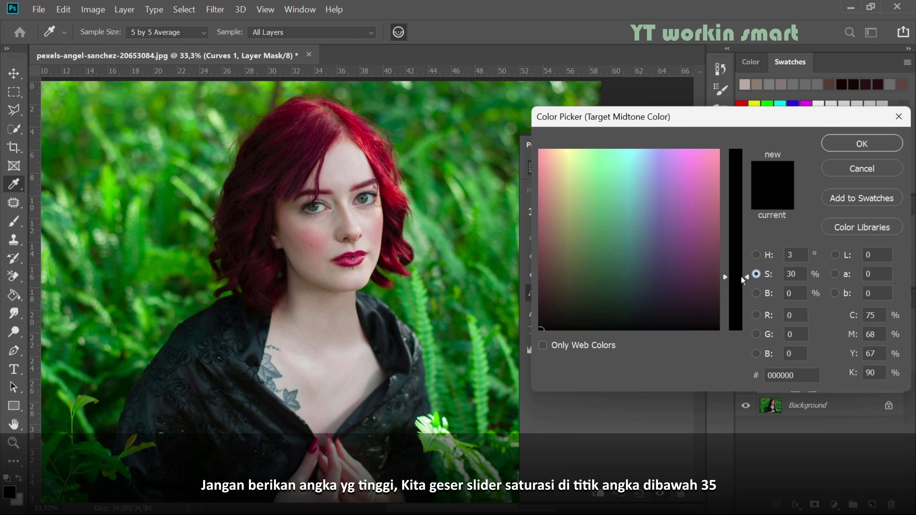
left_click(769, 293)
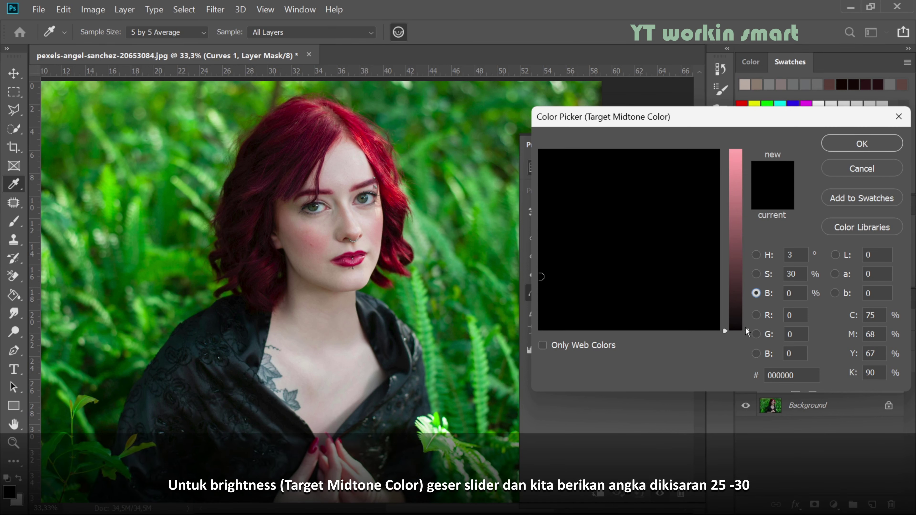
left_click_drag(746, 330, 747, 278)
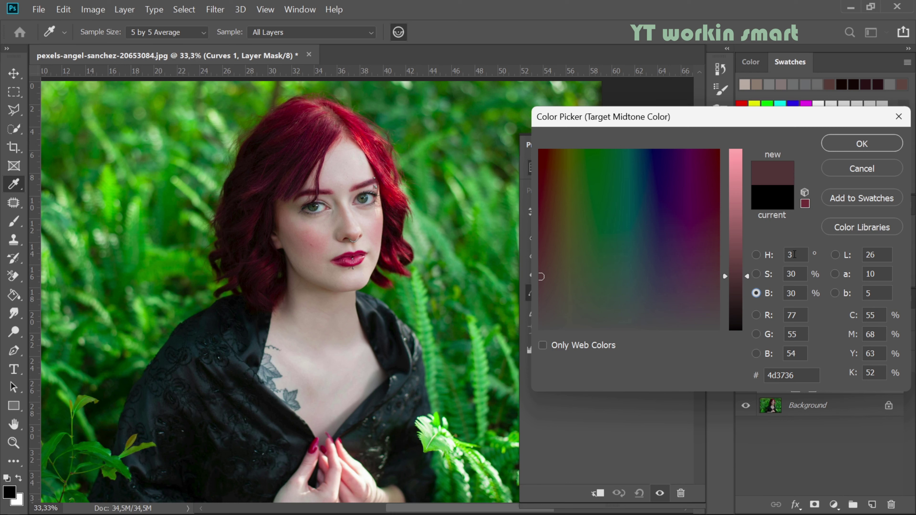
left_click(861, 143)
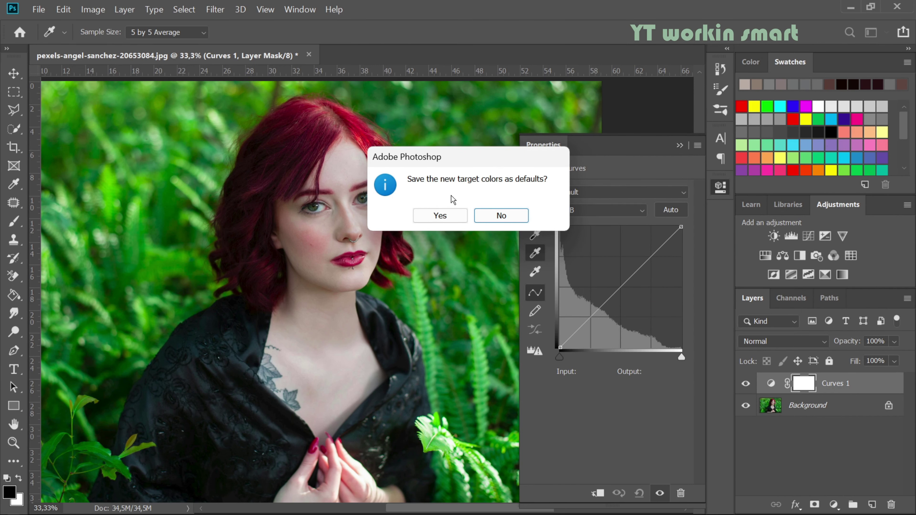
left_click(441, 215)
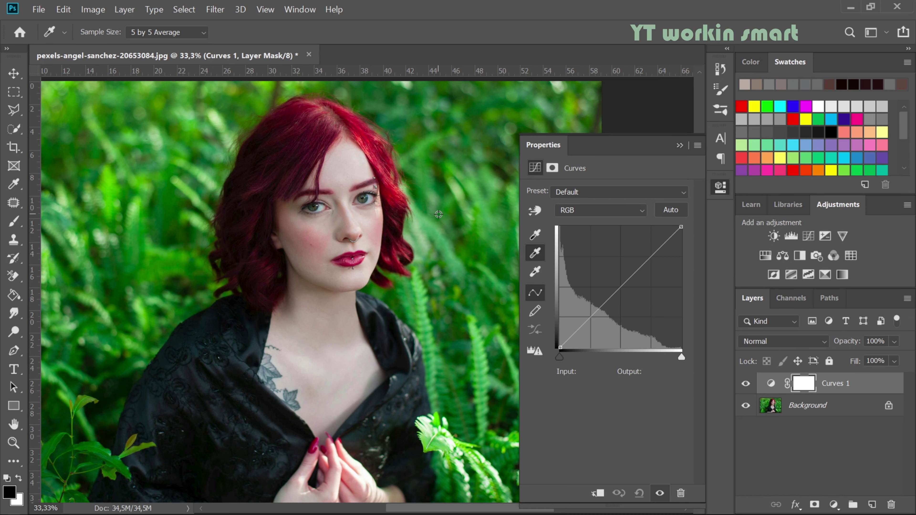
Set the Curves target highlight color to hue 30°, saturation 20% and brightness 100%, and save it as default
left_click(536, 273)
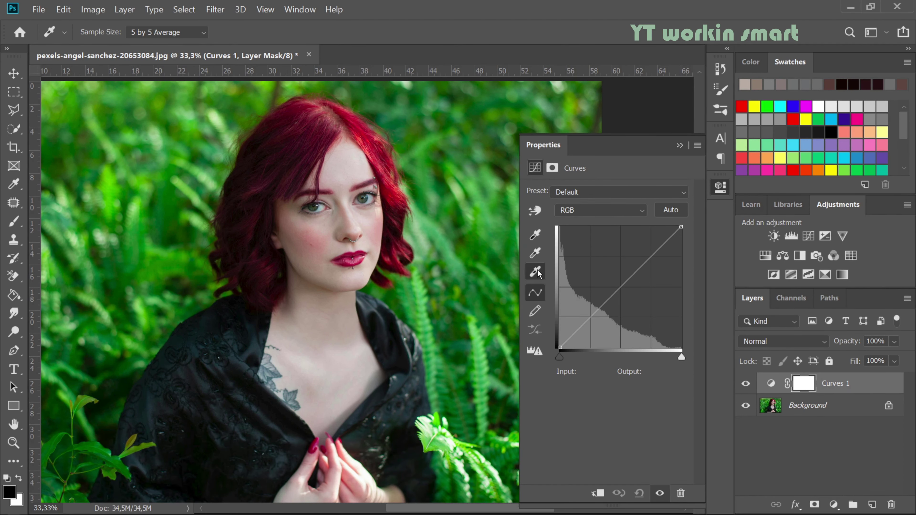
double_click(537, 273)
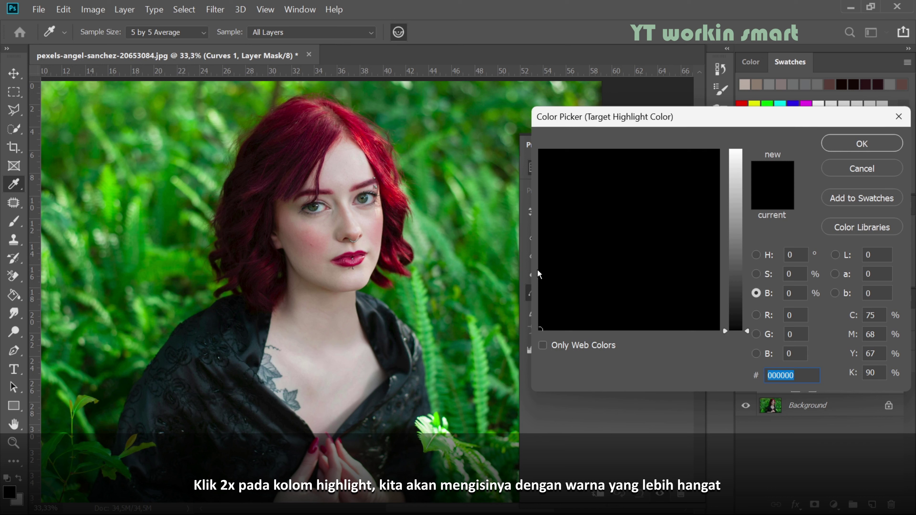
left_click(769, 256)
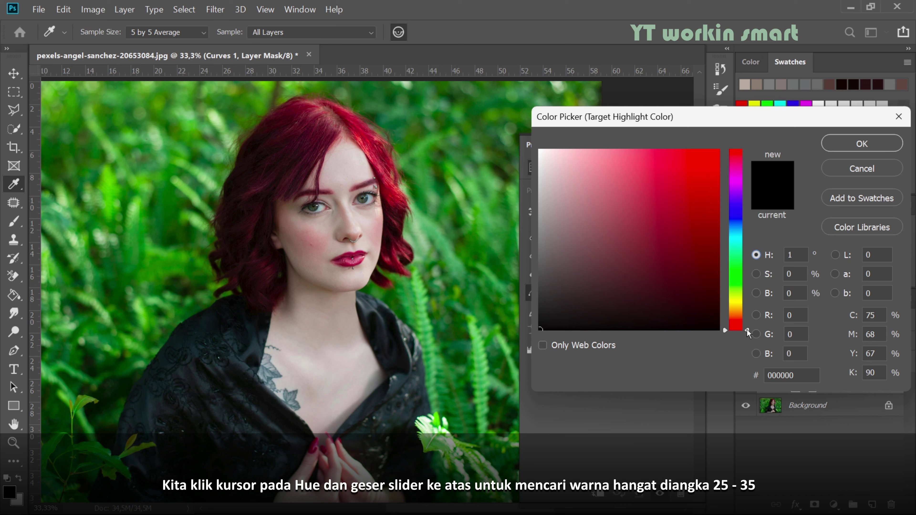
mouse_move(746, 330)
left_mouse_down()
mouse_move(742, 312)
mouse_move(749, 318)
left_mouse_up()
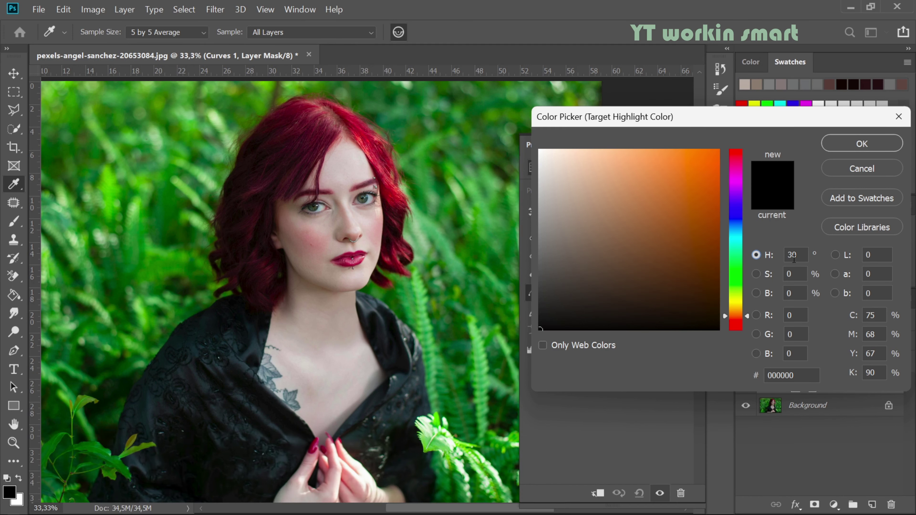
left_click(768, 274)
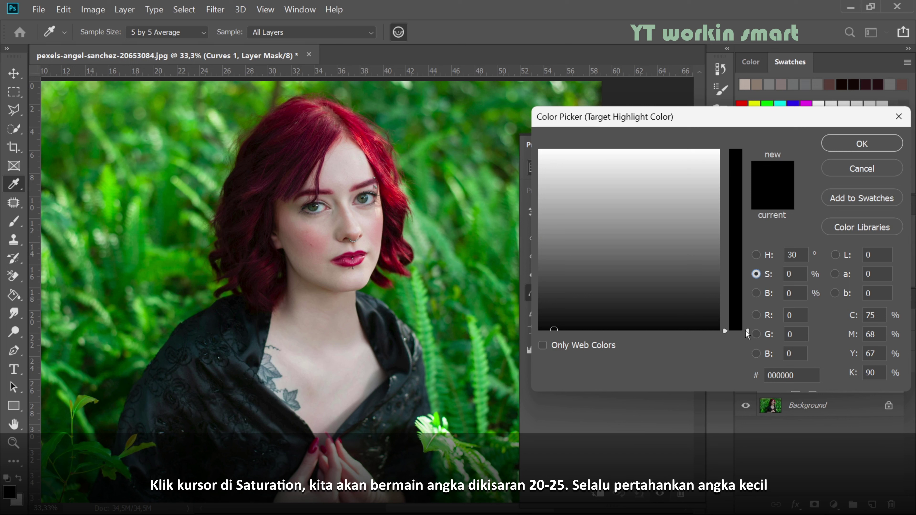
left_click_drag(745, 330, 737, 294)
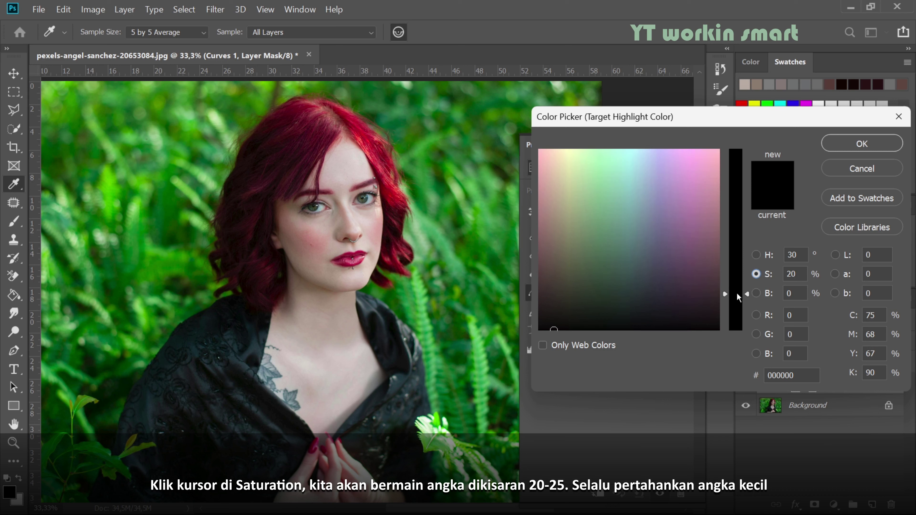
left_click(759, 293)
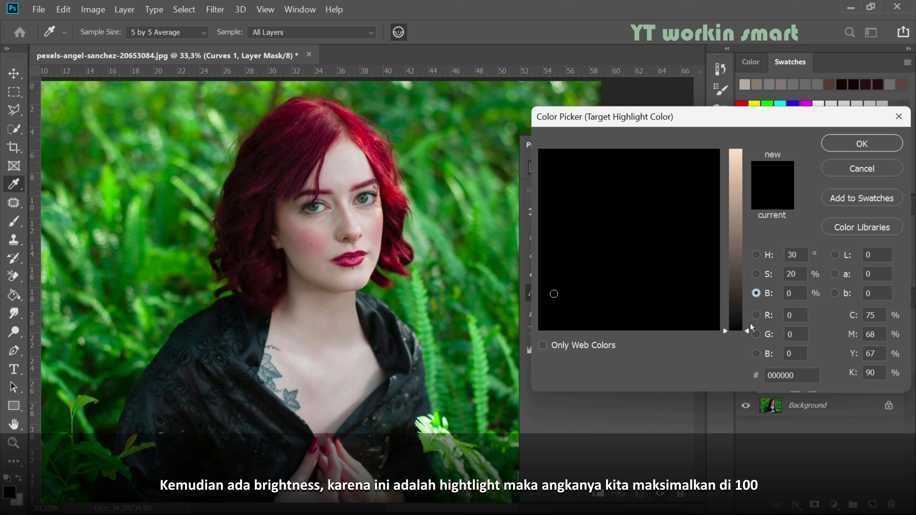
left_click_drag(751, 324, 750, 120)
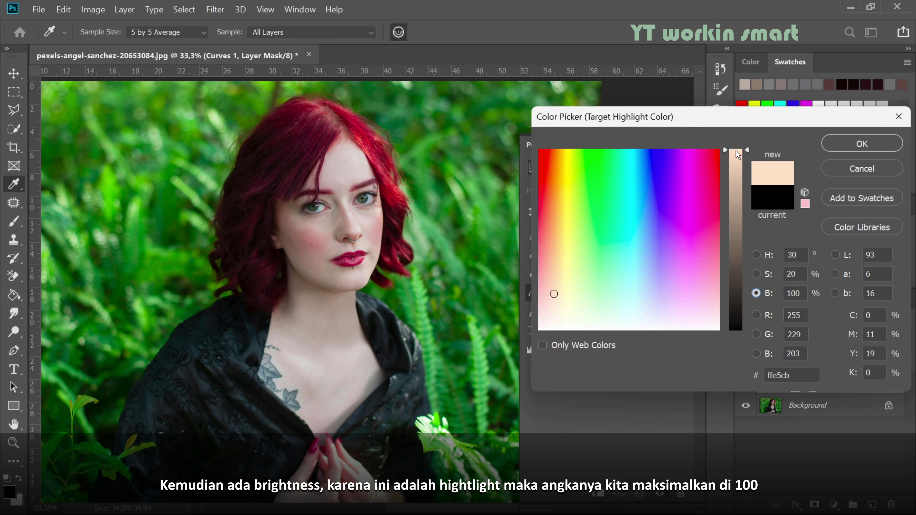
left_click(856, 146)
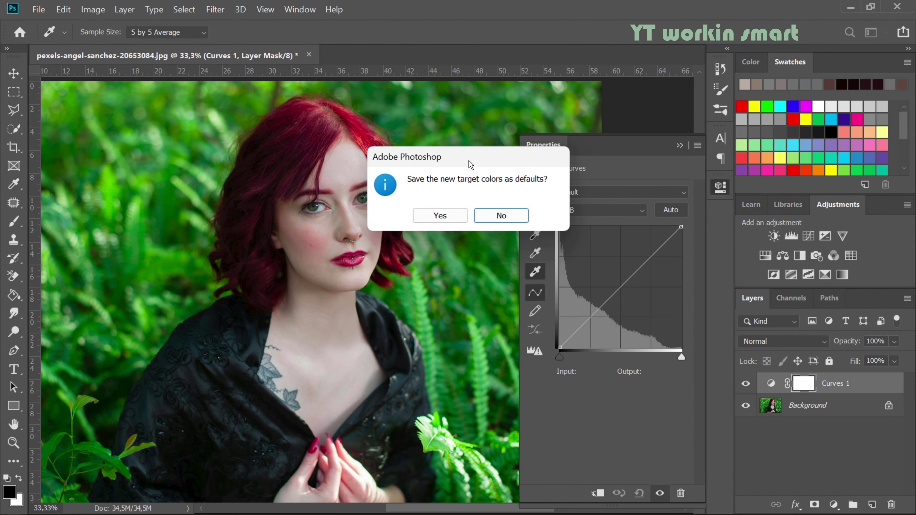
left_click(446, 211)
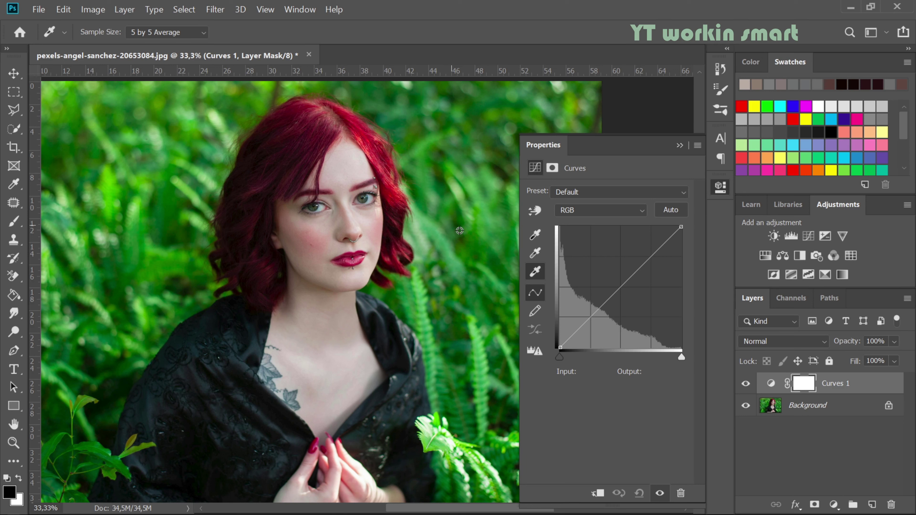
Set the black point by sampling the dark hair beside the woman's cheek
left_click(541, 237)
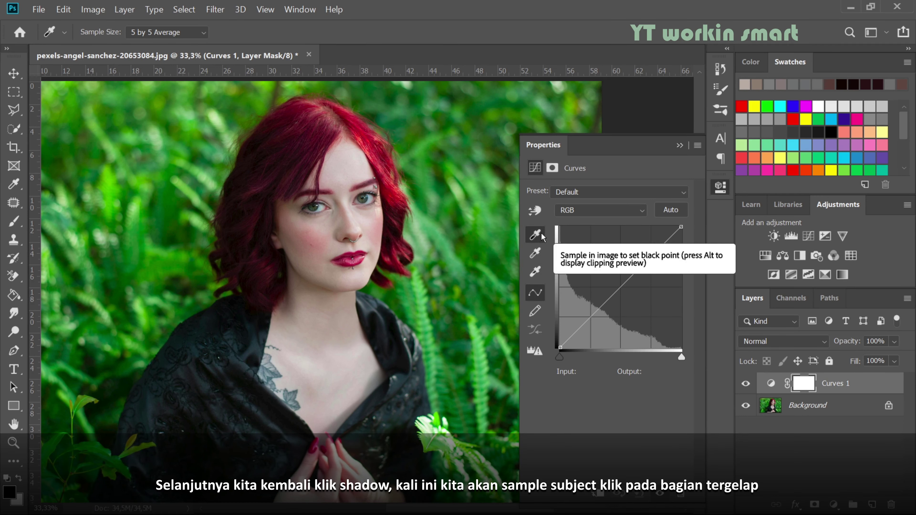
left_click(542, 234)
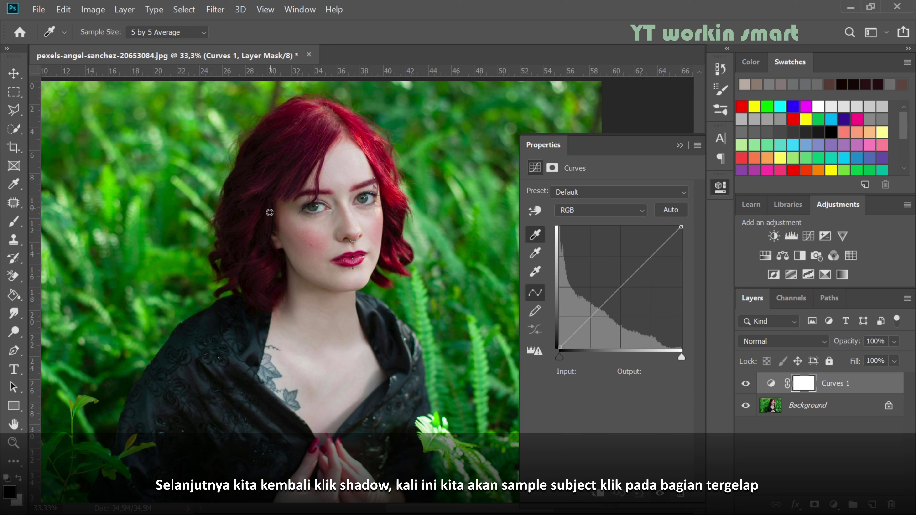
left_click(270, 225)
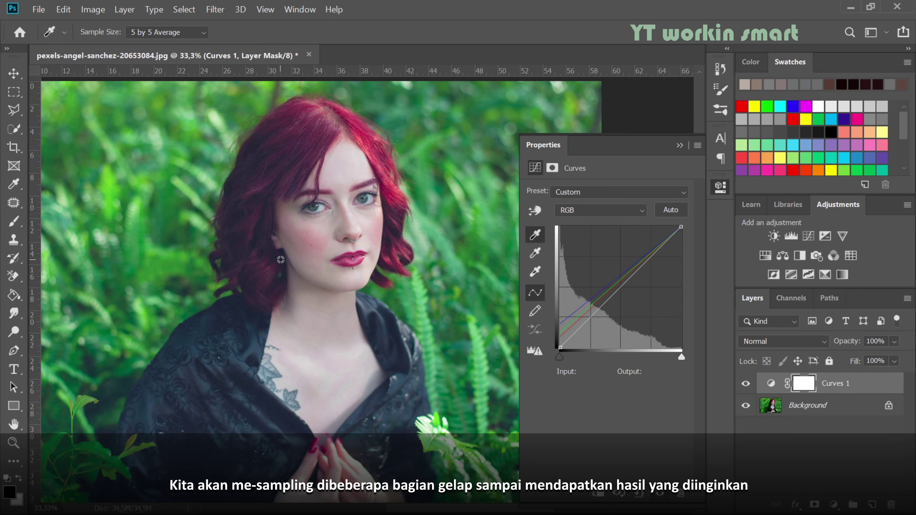
Resample the Curves black point on the red hair beside the woman's cheek and at the side of her head
left_click(238, 246)
left_click(253, 150)
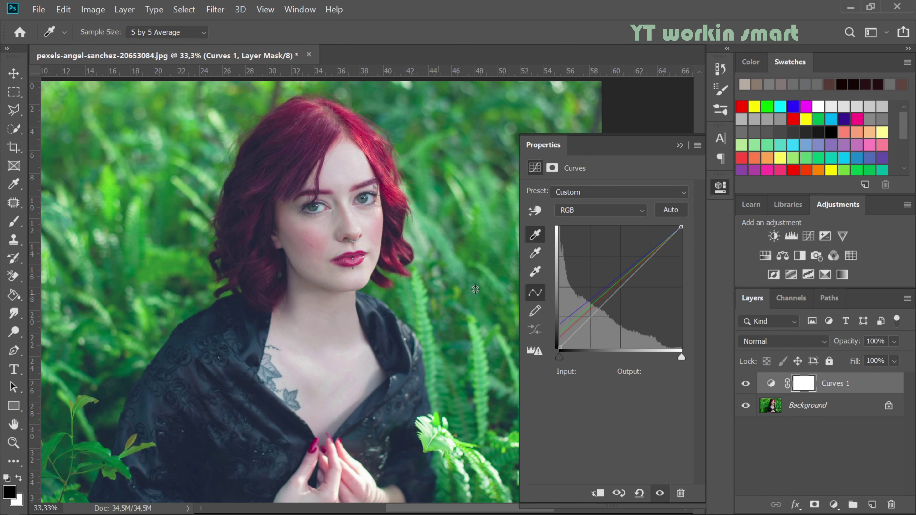
Set the Curves gray point by sampling midtone areas on the shawl, face and neck, finishing on the shaded skin along the jaw
left_click(534, 258)
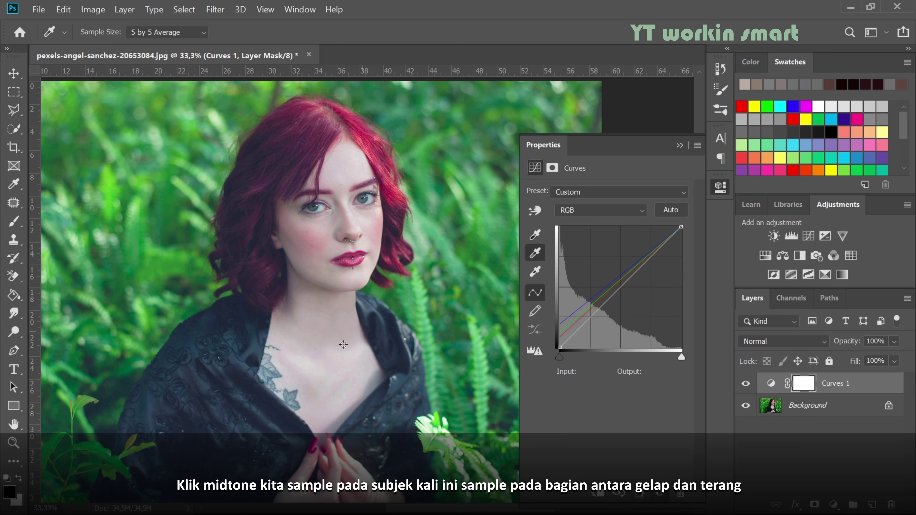
left_click(376, 378)
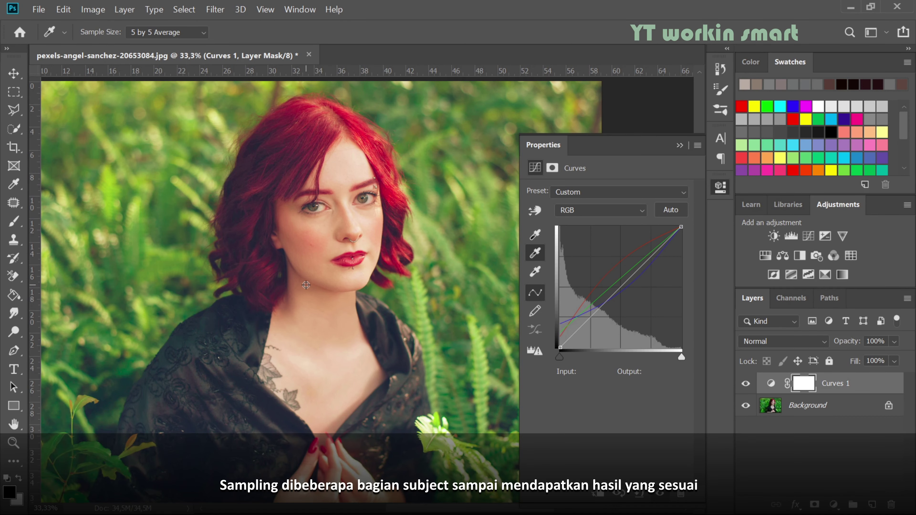
left_click(305, 285)
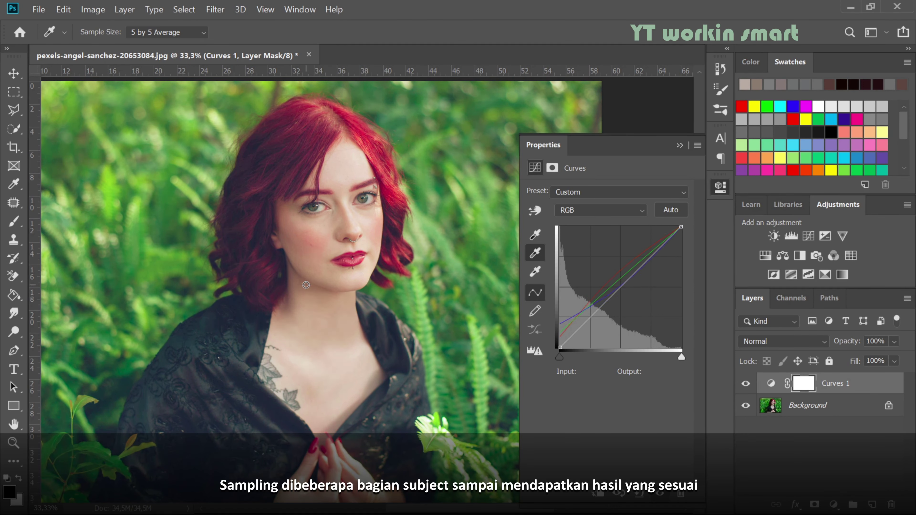
left_click(309, 246)
left_click(306, 249)
left_click(326, 292)
left_click(305, 288)
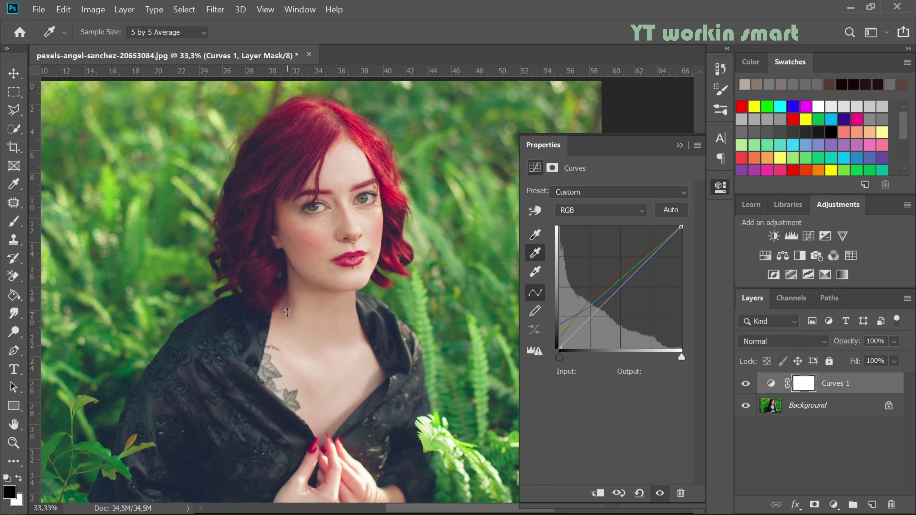
left_click(288, 312)
left_click(319, 291)
left_click(368, 230)
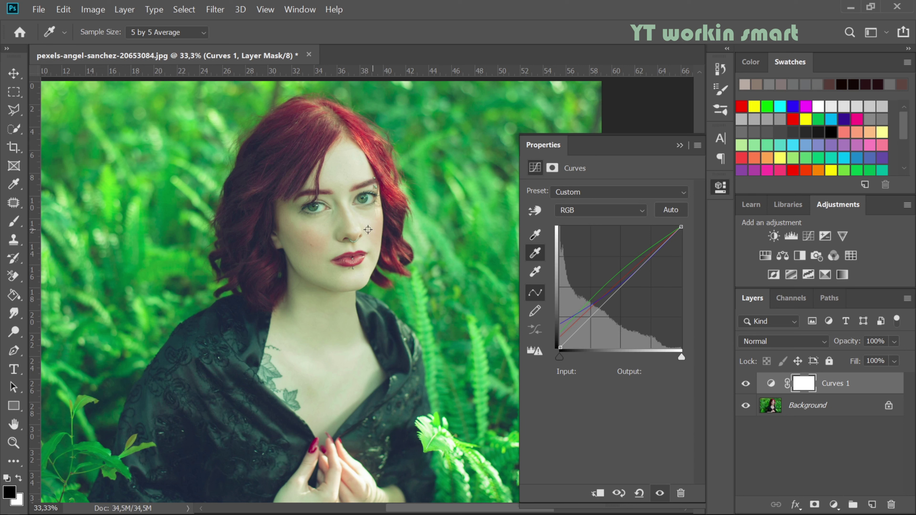
left_click(311, 242)
left_click(307, 286)
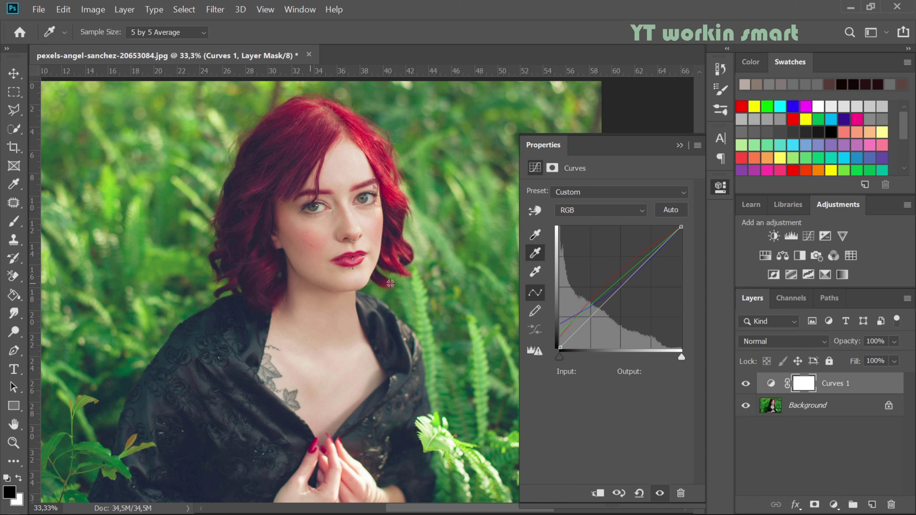
Set the Curves white point by sampling the bright skin on the chest and forehead, finishing on the forehead
left_click(537, 275)
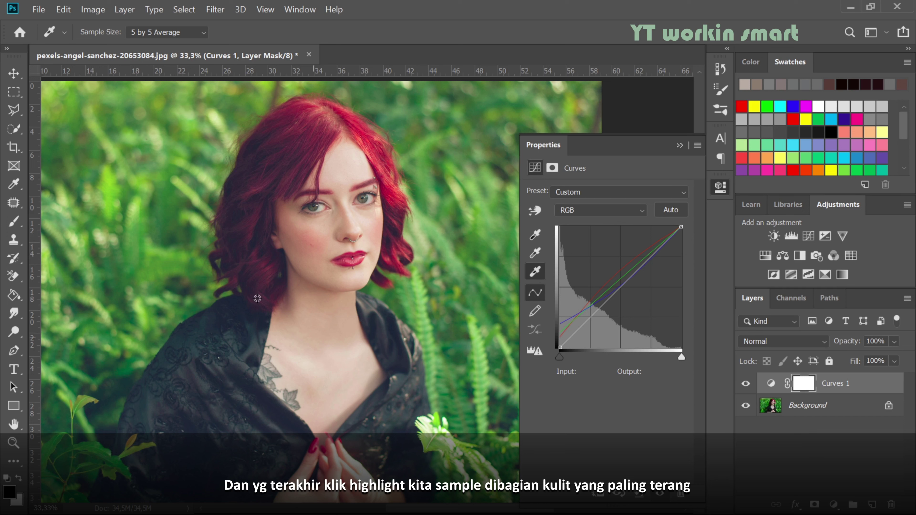
left_click(302, 366)
left_click(349, 168)
left_click(360, 160)
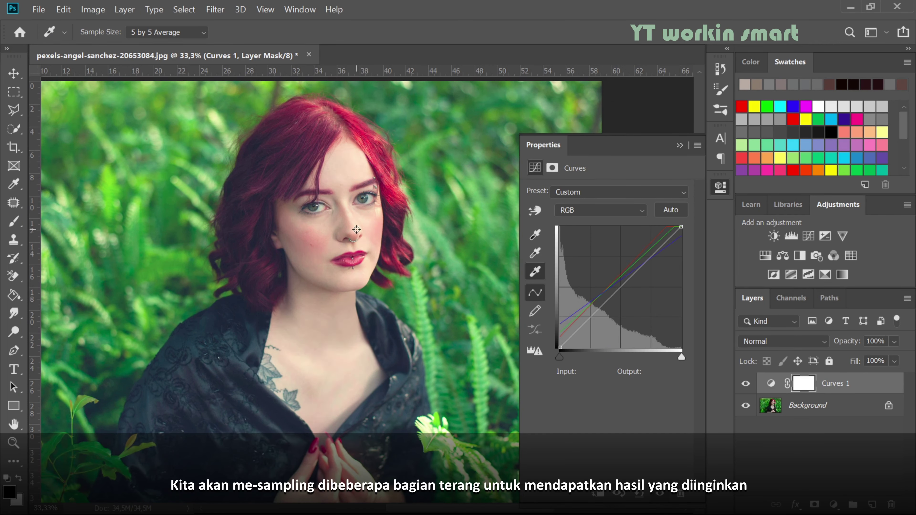
left_click(346, 164)
left_click(344, 165)
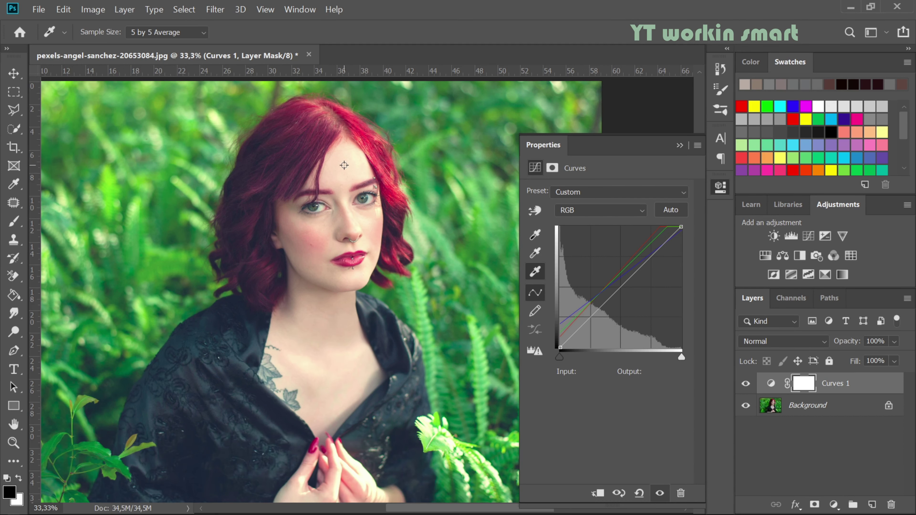
Fit the whole photo on screen and compare it with and without the Curves layer
left_click(680, 145)
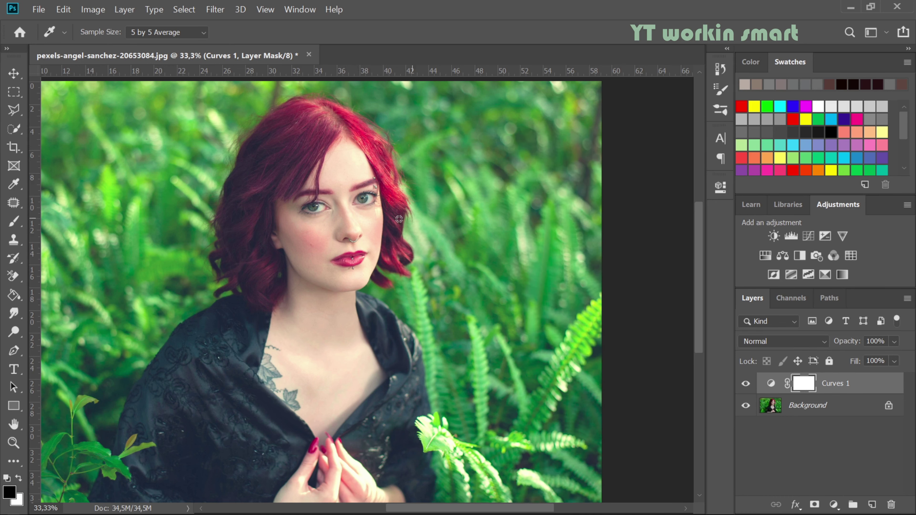
right_click(399, 219)
left_click(401, 224)
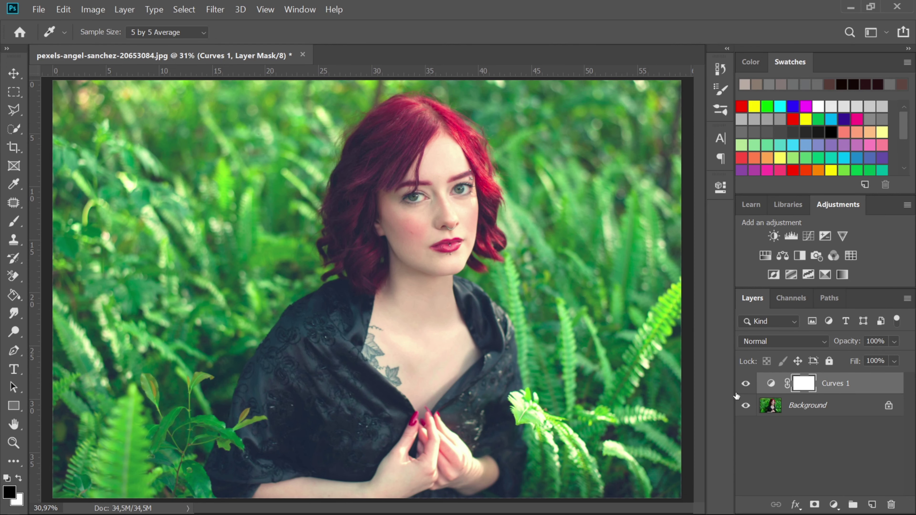
left_click(747, 382)
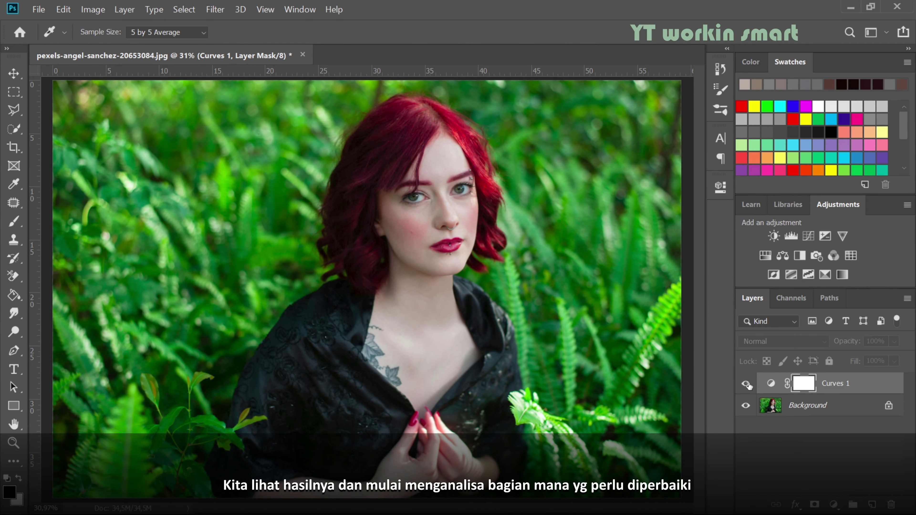
left_click(746, 384)
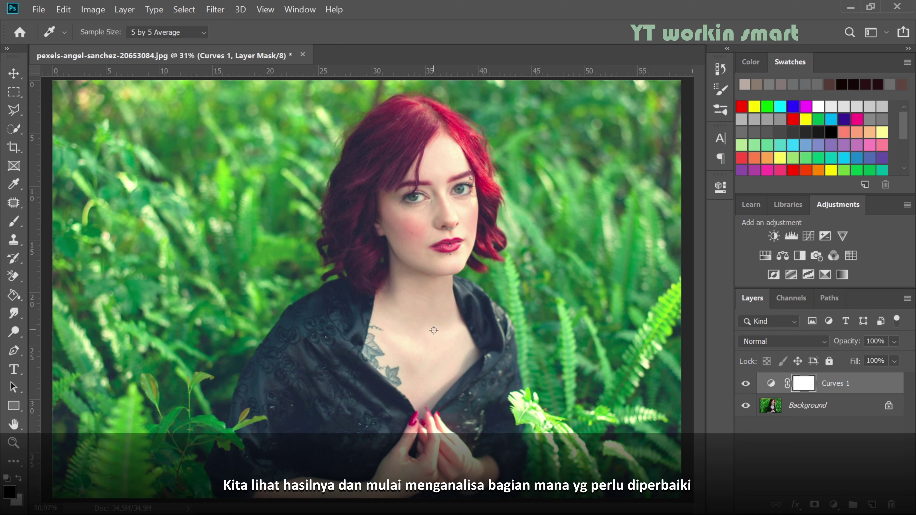
Set the saturation of the Curves target highlight color to 25% and save it as default
double_click(771, 383)
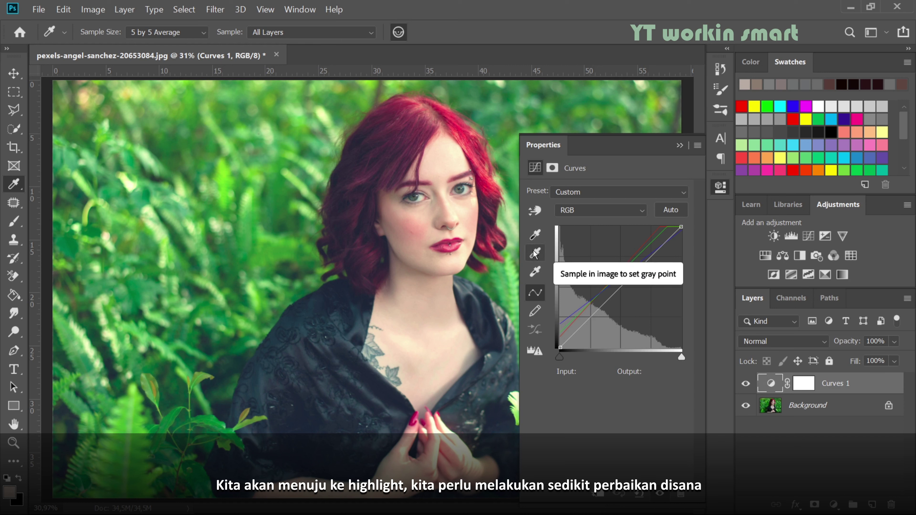
double_click(536, 274)
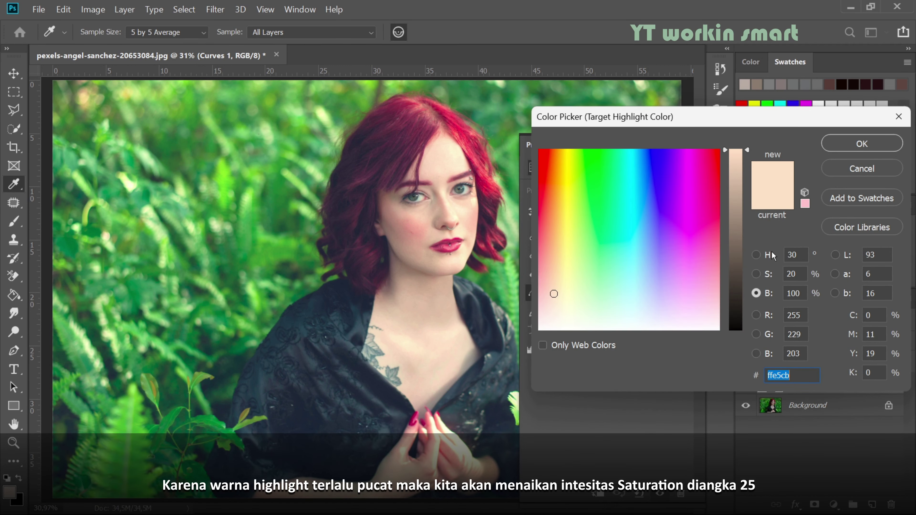
left_click(769, 276)
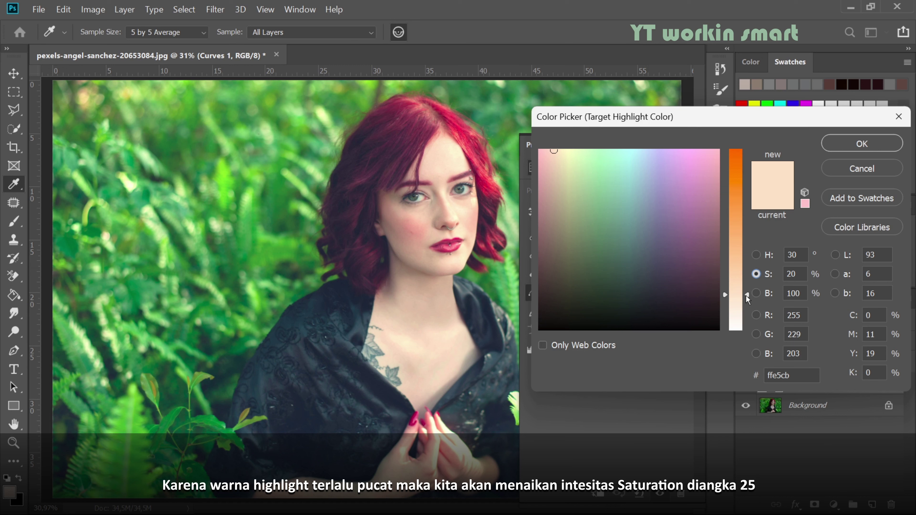
left_click_drag(746, 296, 744, 284)
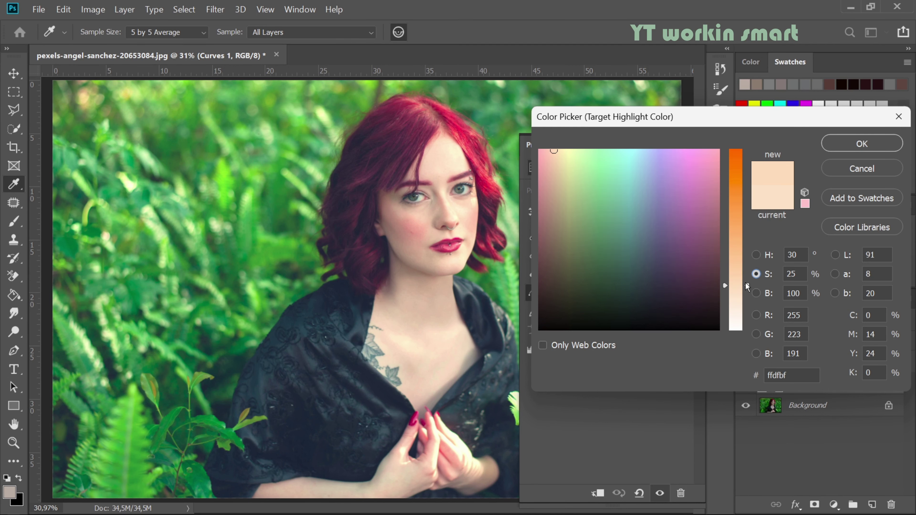
left_click(858, 145)
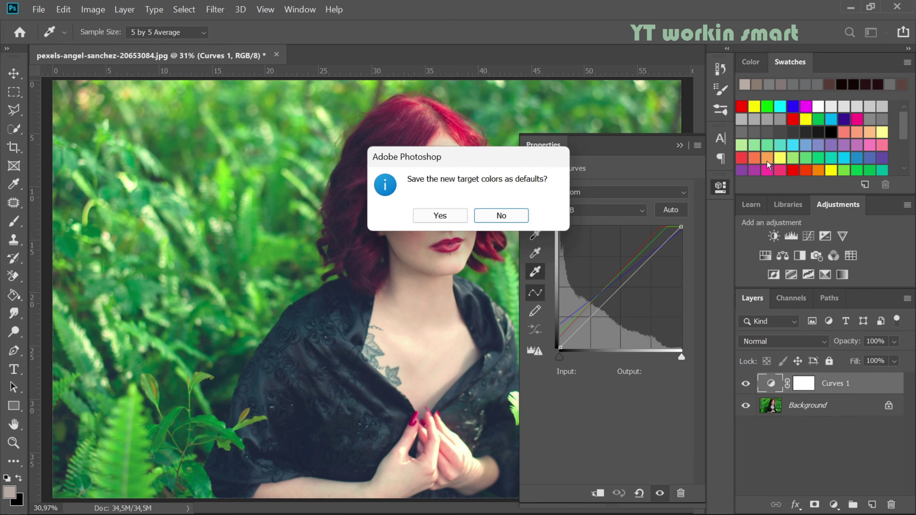
left_click(440, 216)
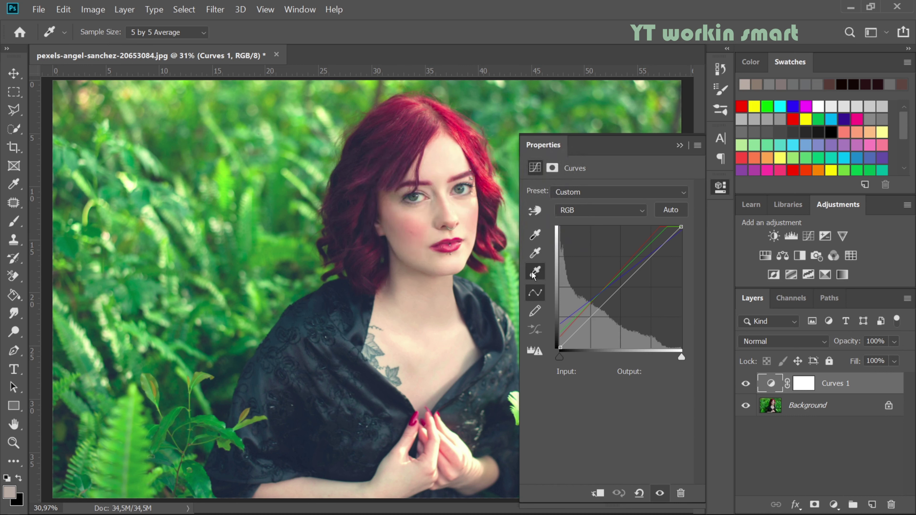
Resample the Curves white point on the bright skin of the chest and forehead, finishing on the forehead
left_click(406, 342)
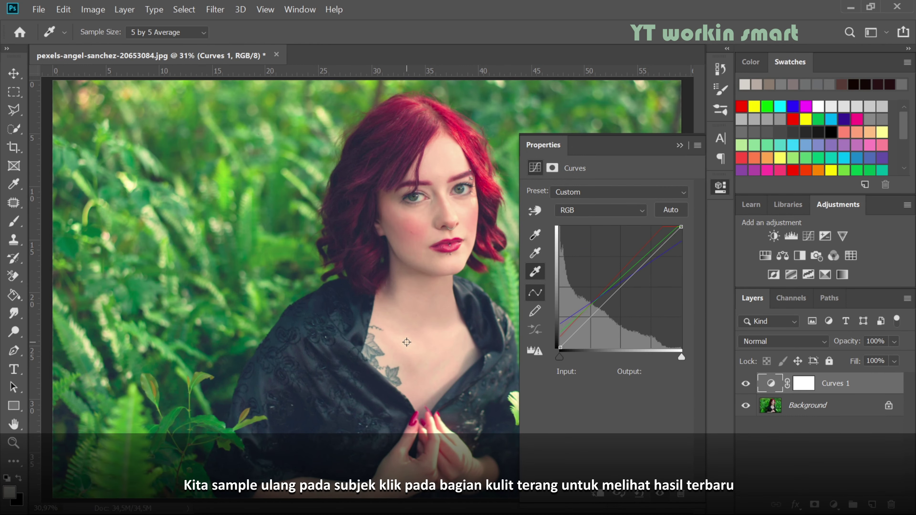
left_click(451, 334)
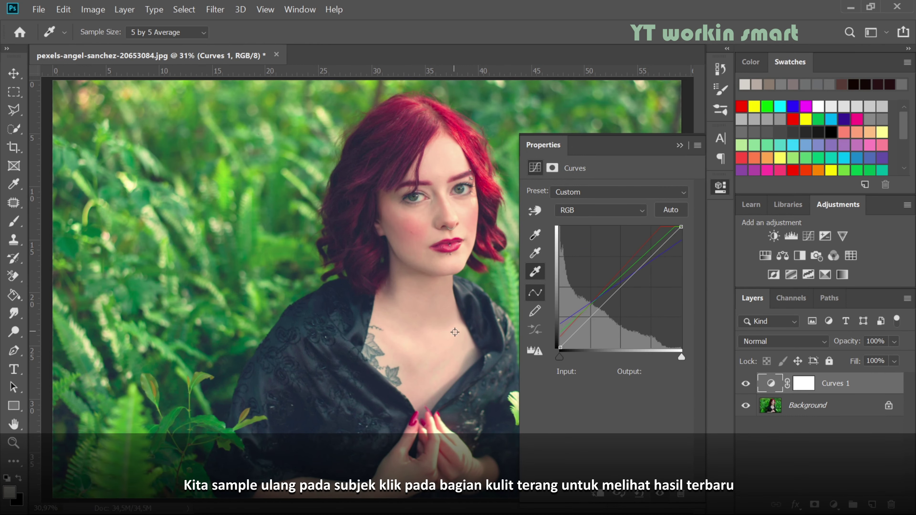
left_click(440, 168)
left_click(454, 160)
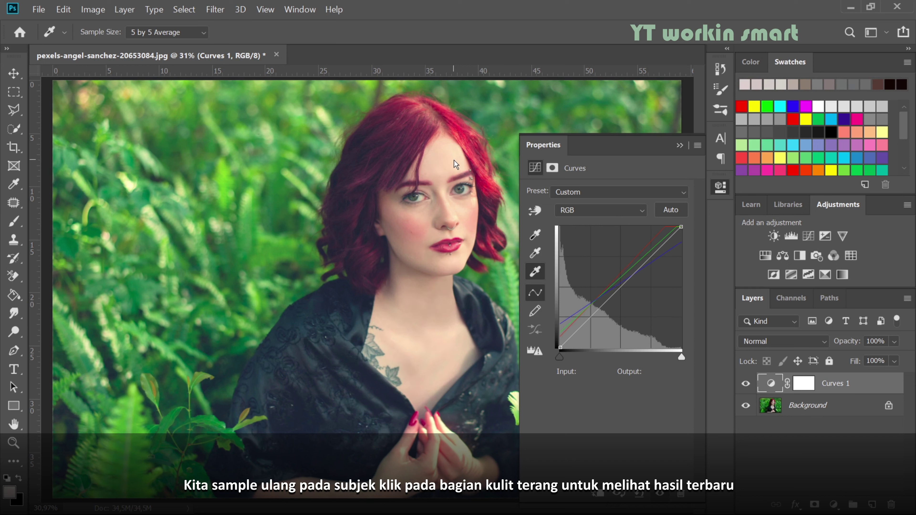
left_click(448, 166)
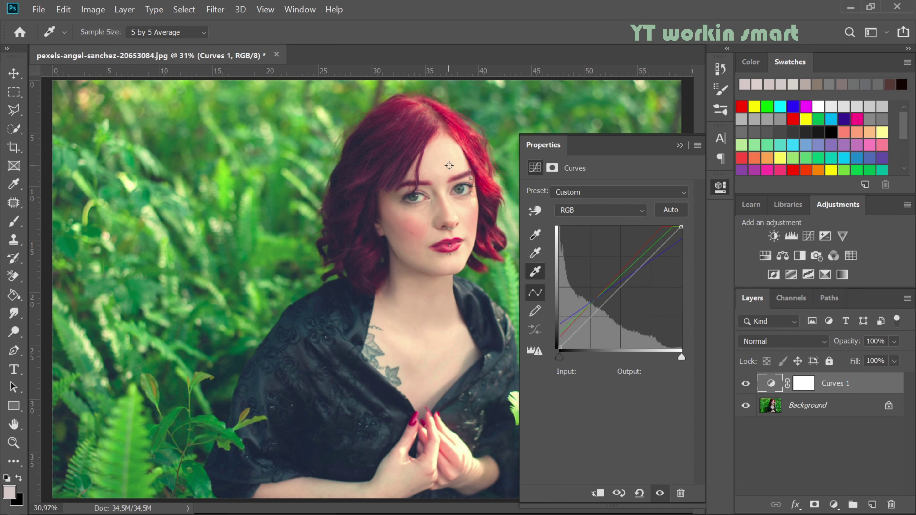
left_click(684, 144)
Compare the photo before and after the last Curves change in the history, and with and without the Curves layer
left_click(720, 68)
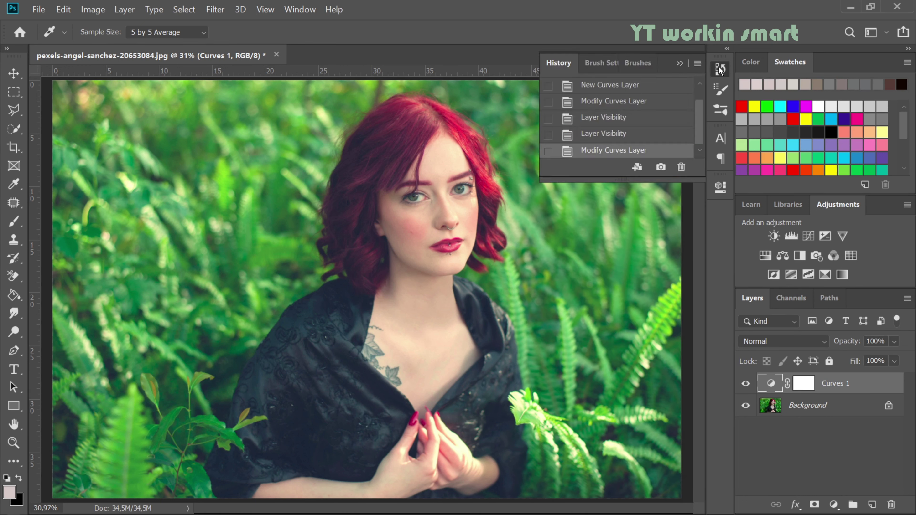
left_click(618, 136)
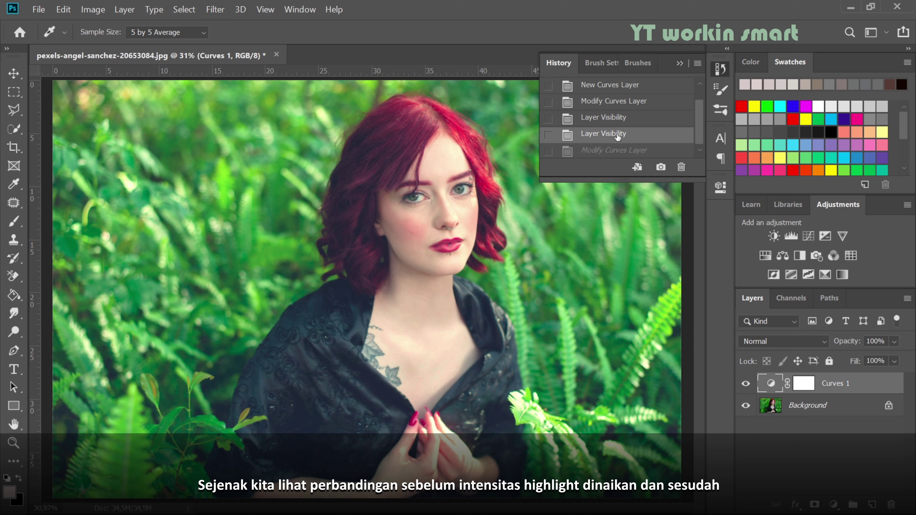
left_click(618, 151)
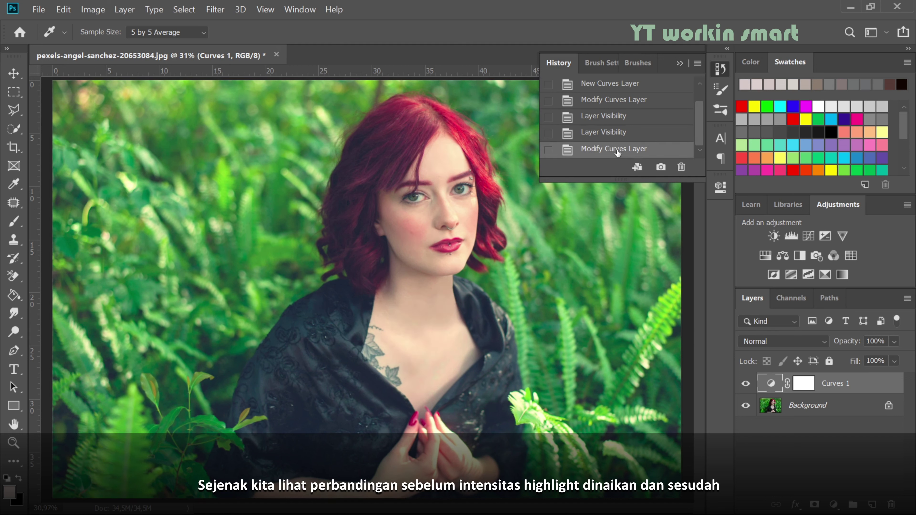
left_click(678, 62)
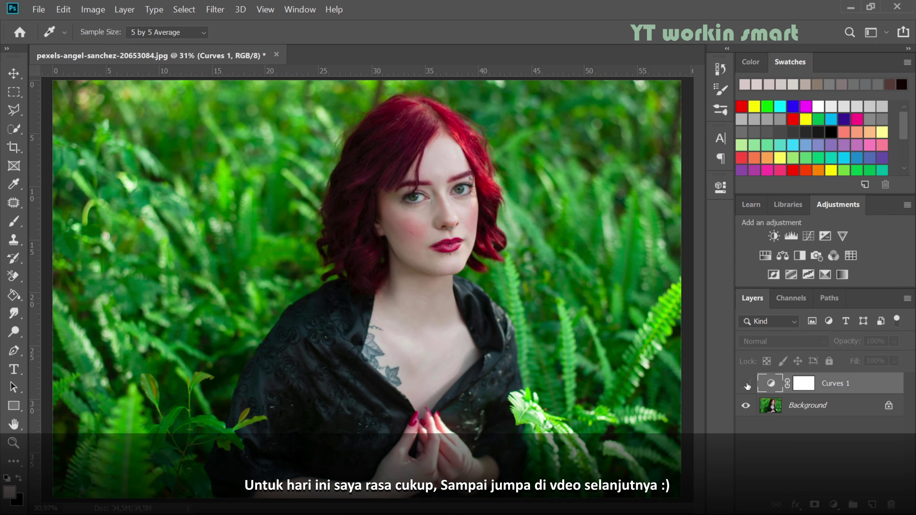
left_click(746, 384)
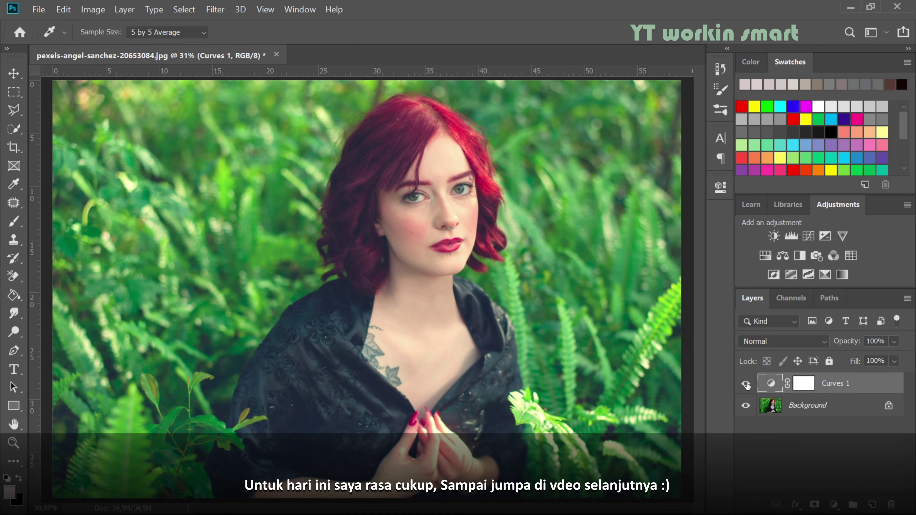